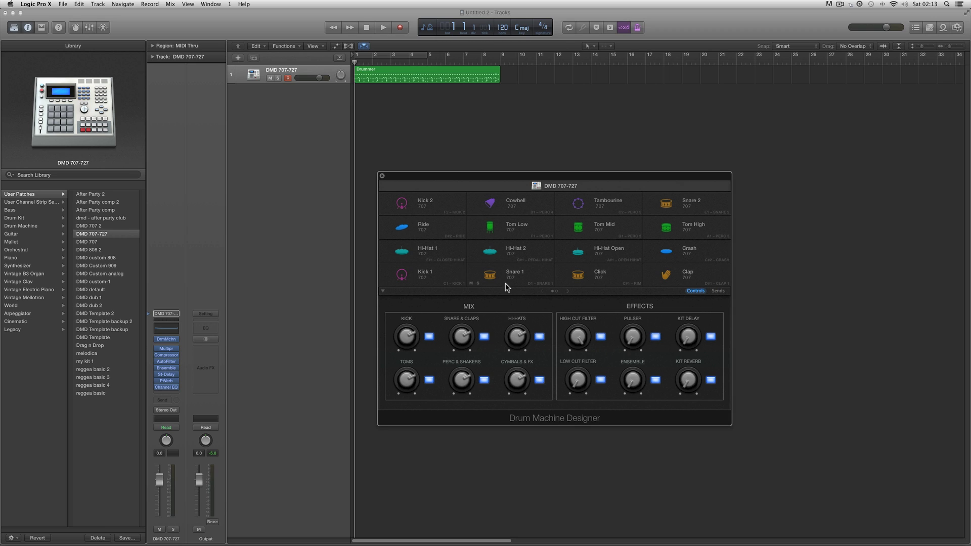
Step: Check the three tom pads, then create a separate Tom Low - 707 track
click(493, 231)
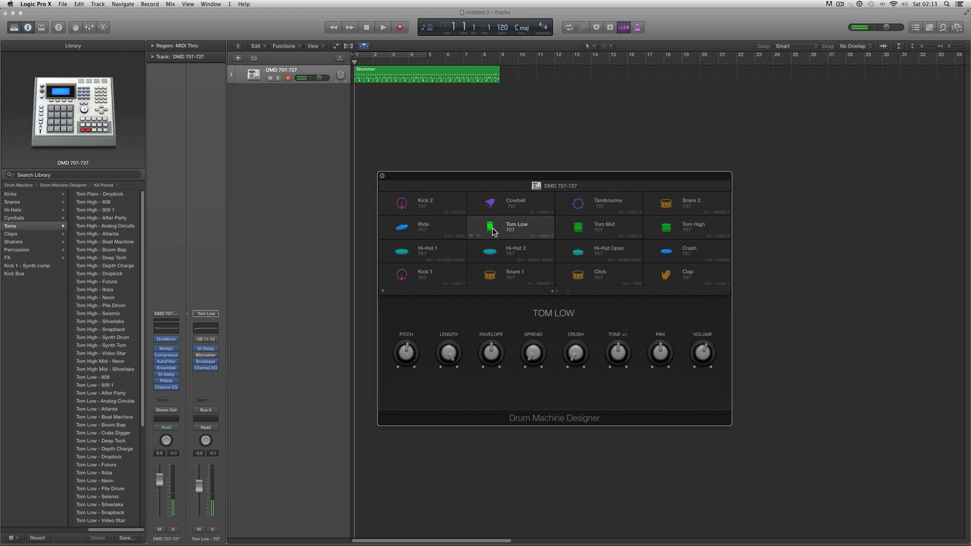
click(590, 233)
click(674, 228)
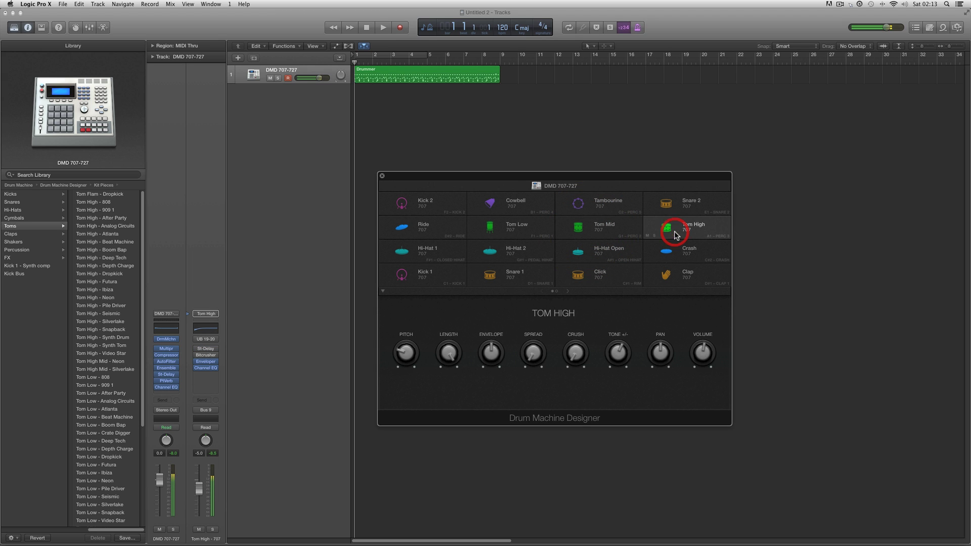
click(512, 229)
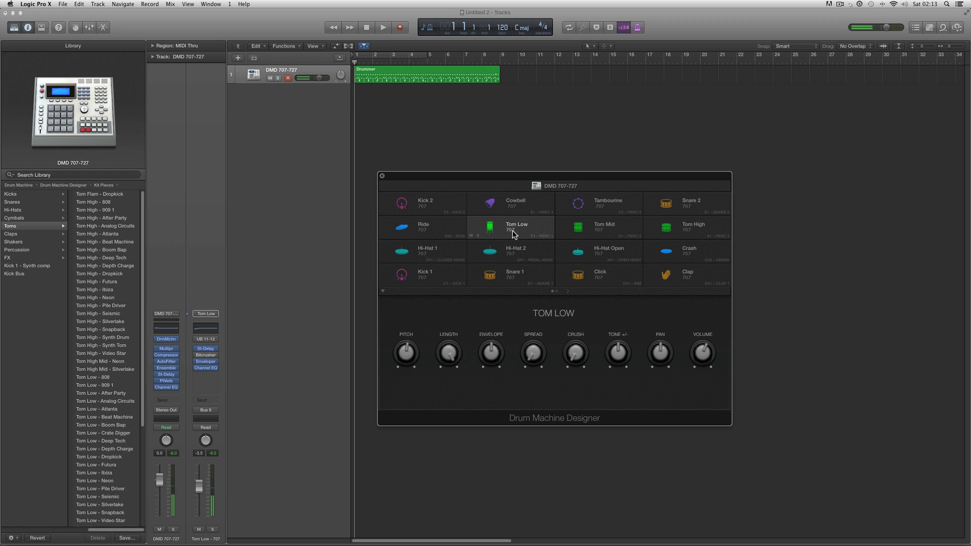
click(512, 229)
click(529, 235)
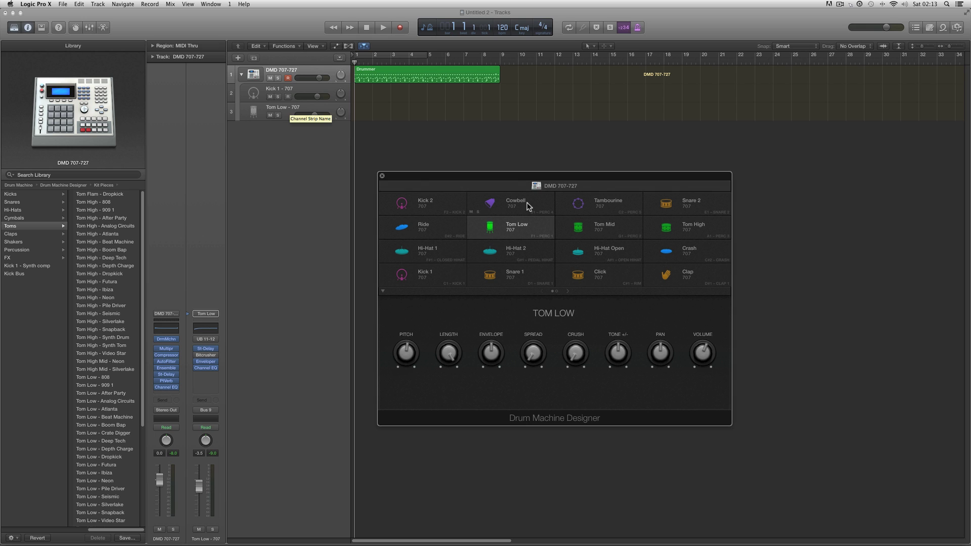
click(298, 113)
Step: Create separate Tom Mid - 707 and Tom High - 707 tracks from their pads
click(577, 230)
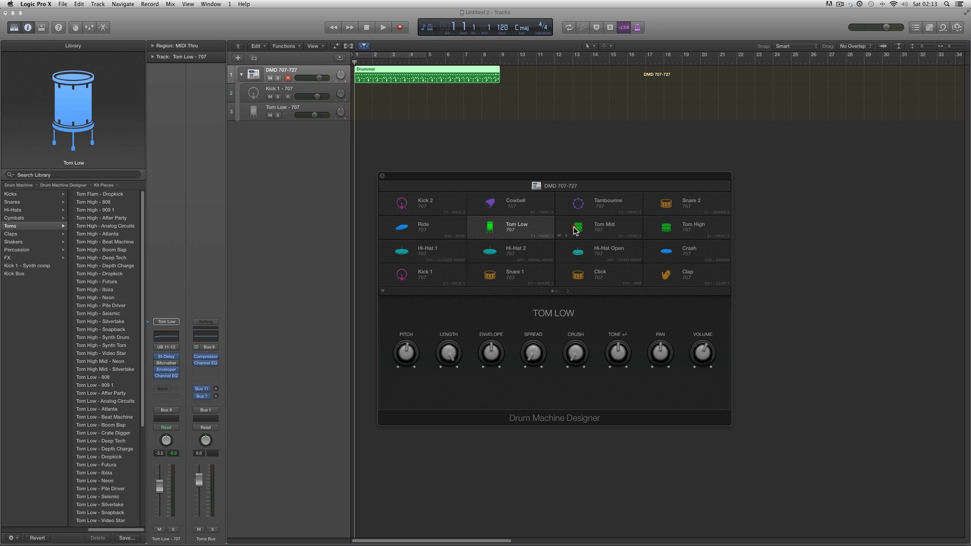
right_click(578, 229)
click(598, 234)
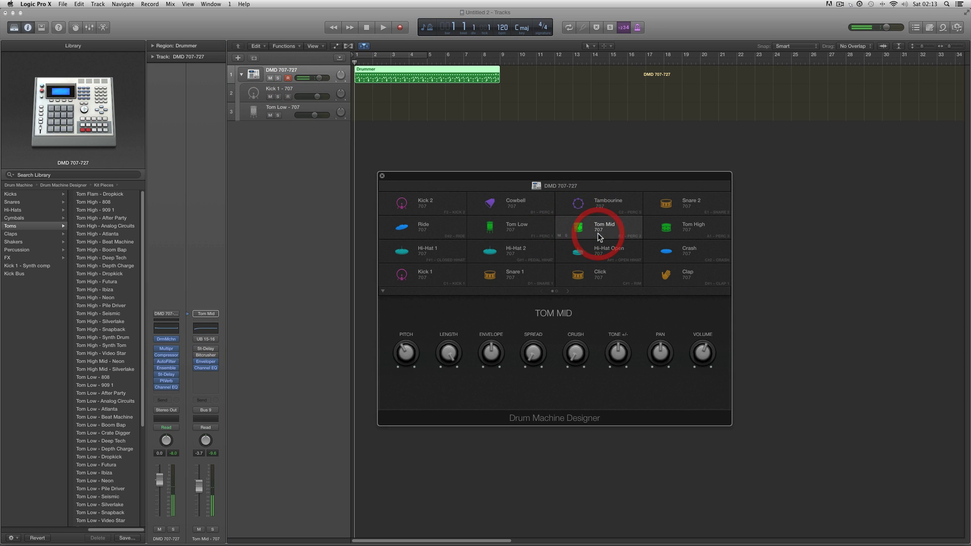
click(669, 231)
right_click(670, 230)
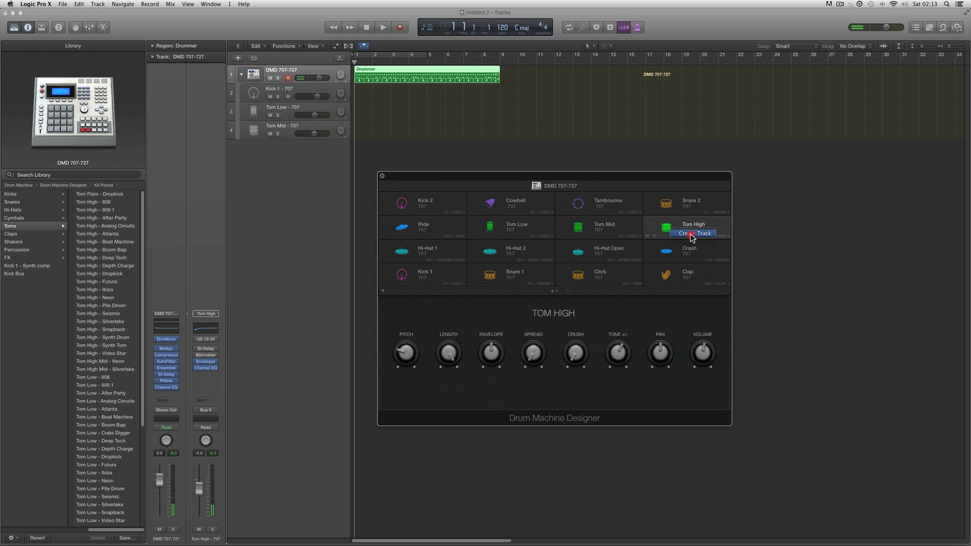
click(691, 235)
Step: Select the new Tom Low, Tom Mid and Tom High - 707 tracks in turn
click(284, 109)
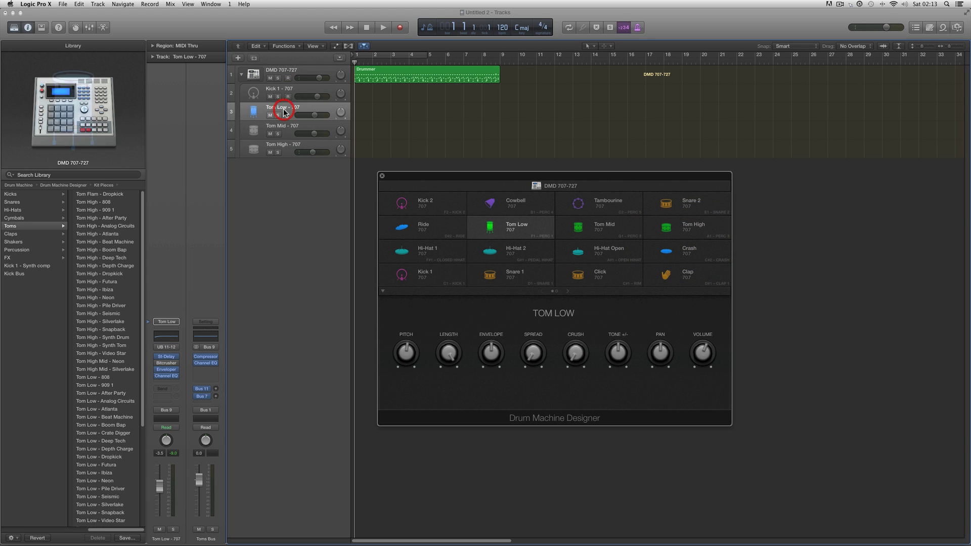
click(289, 127)
click(283, 147)
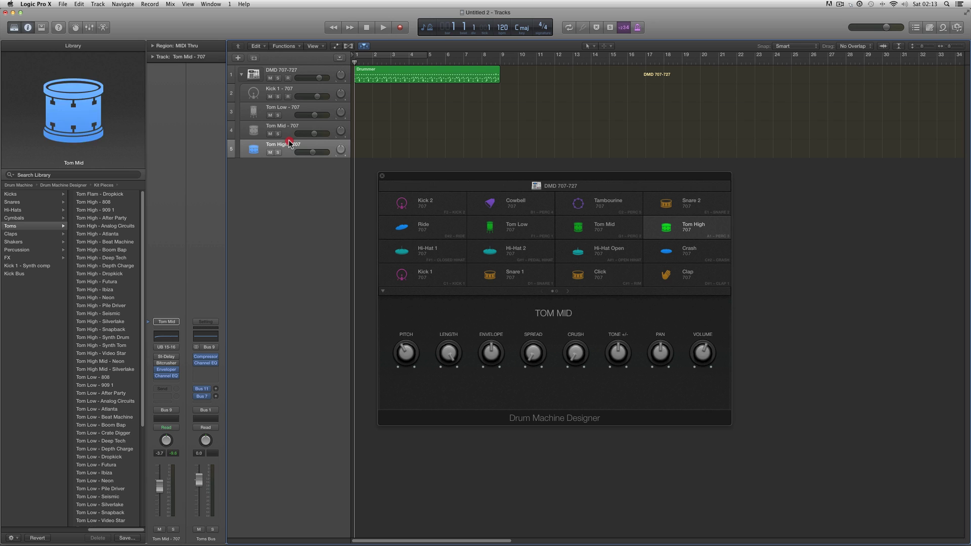
Step: Save the Tom Low track's sound to z01 Kit Pieces > 05 Toms, renaming 'Tom Low – 808' to 'Tom Low – 707'
click(288, 111)
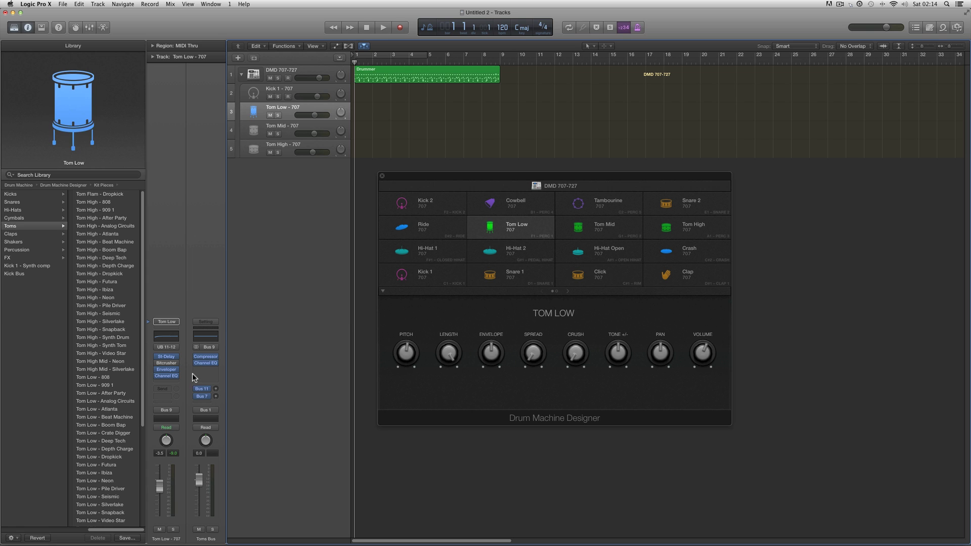
click(127, 538)
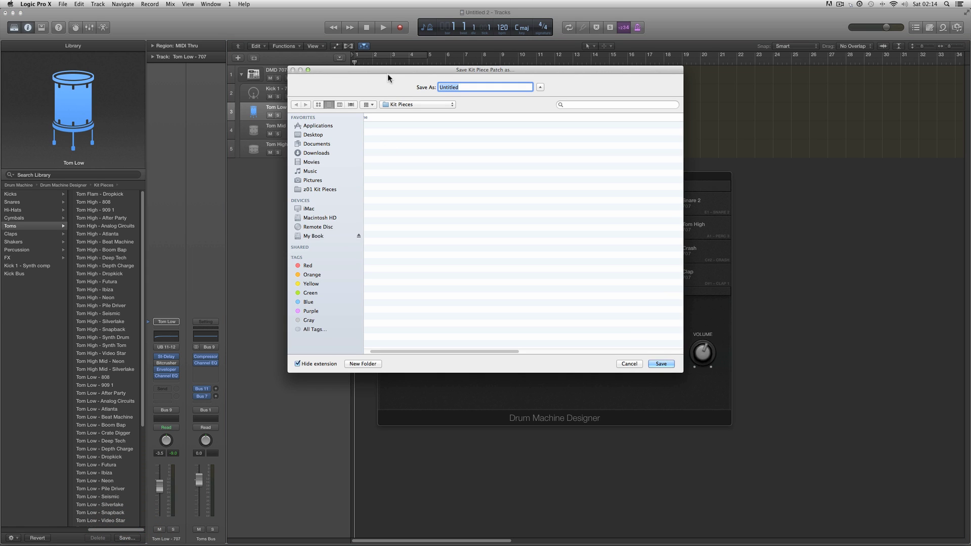
drag(387, 71, 438, 152)
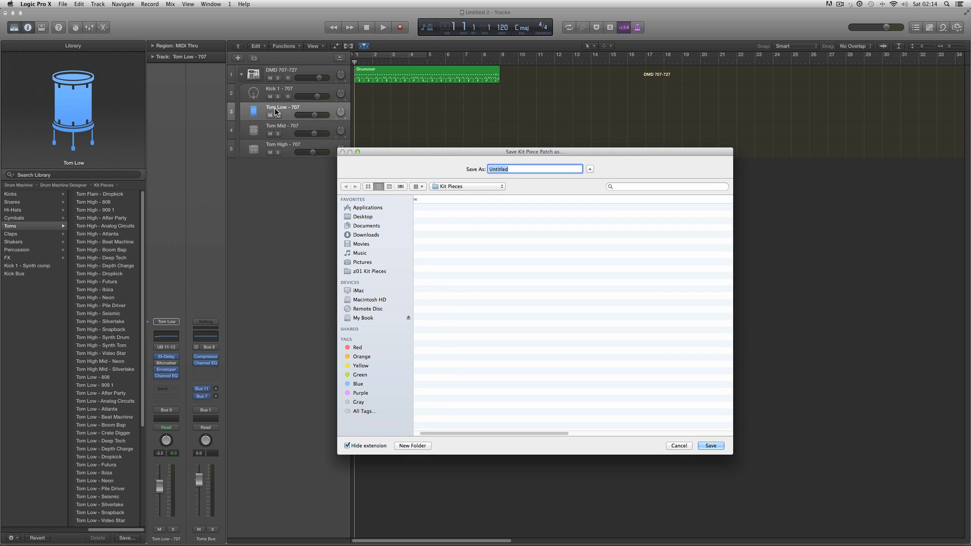
click(365, 270)
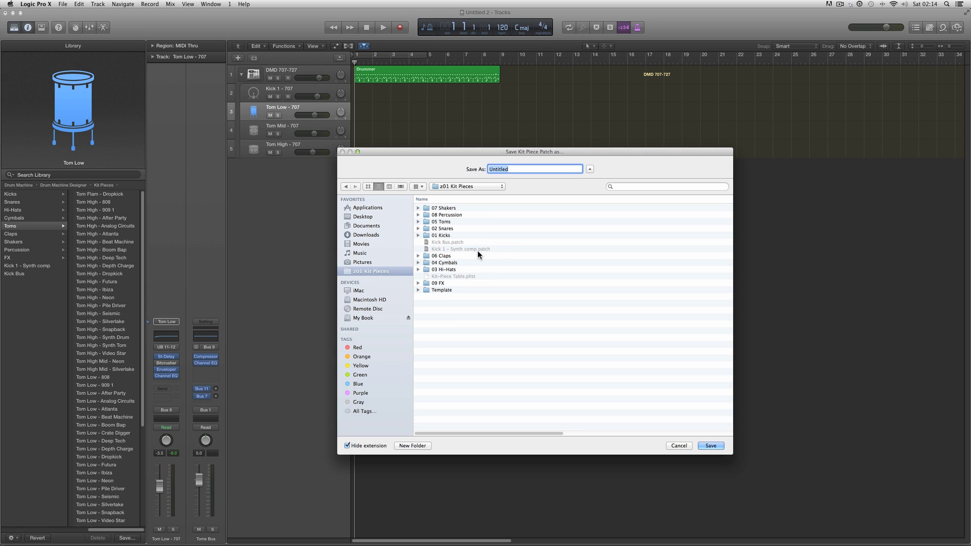
double_click(442, 222)
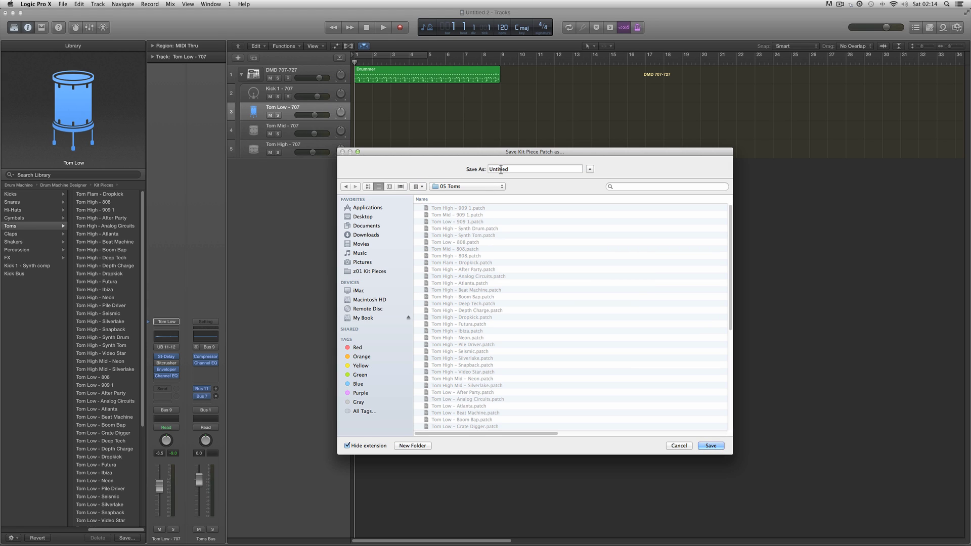
click(448, 243)
double_click(519, 169)
text(707)
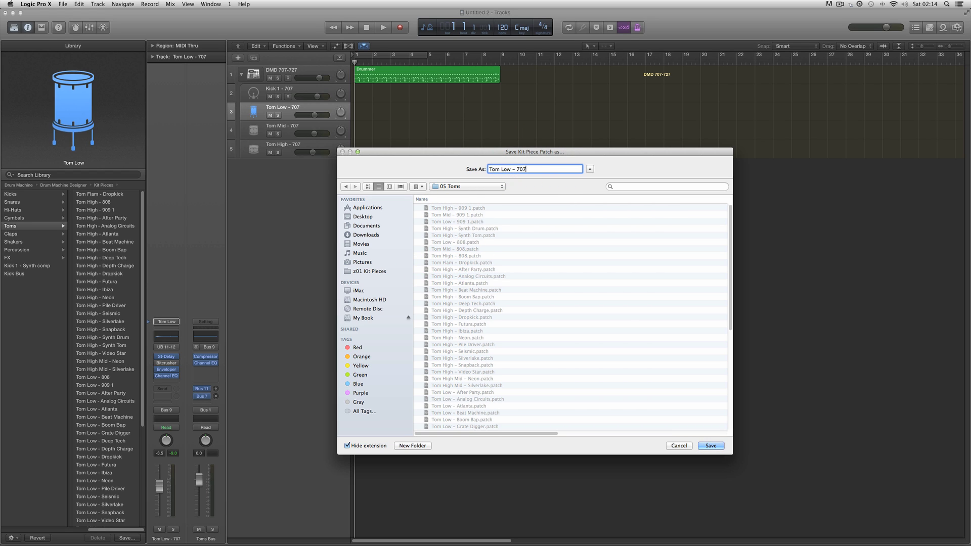
click(714, 446)
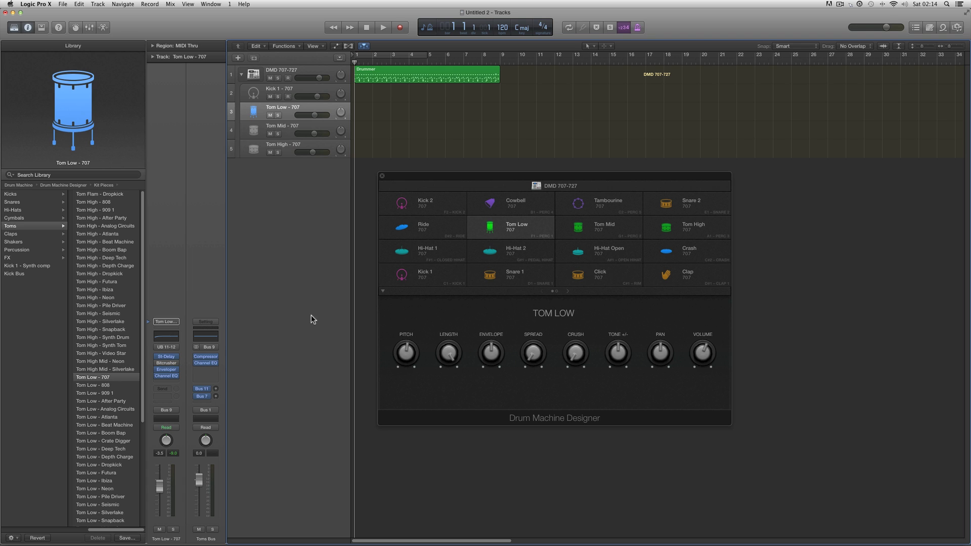
Step: Save the Tom Mid track's sound to z01 Kit Pieces > 05 Toms, renaming 'Tom Mid – 808' to 'Tom Mid – 707'
click(289, 132)
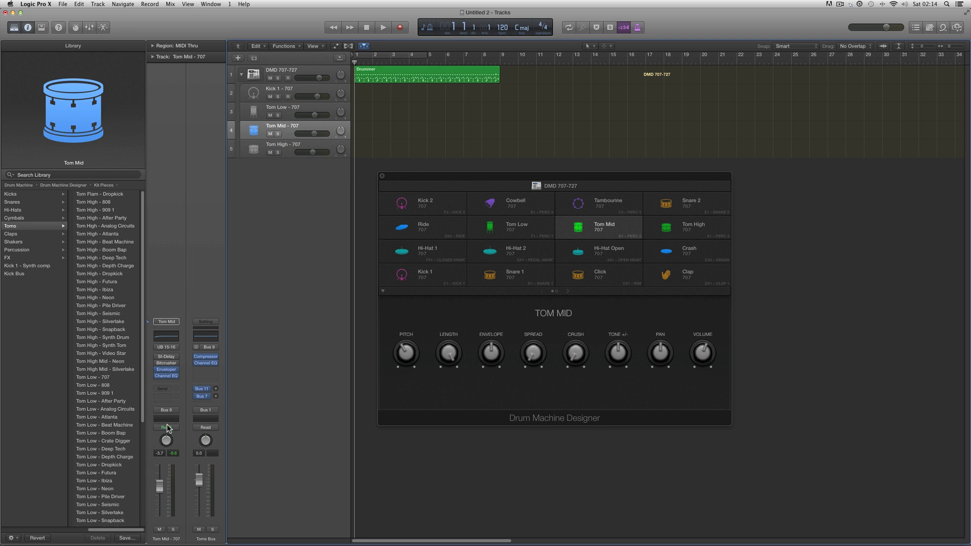
click(127, 537)
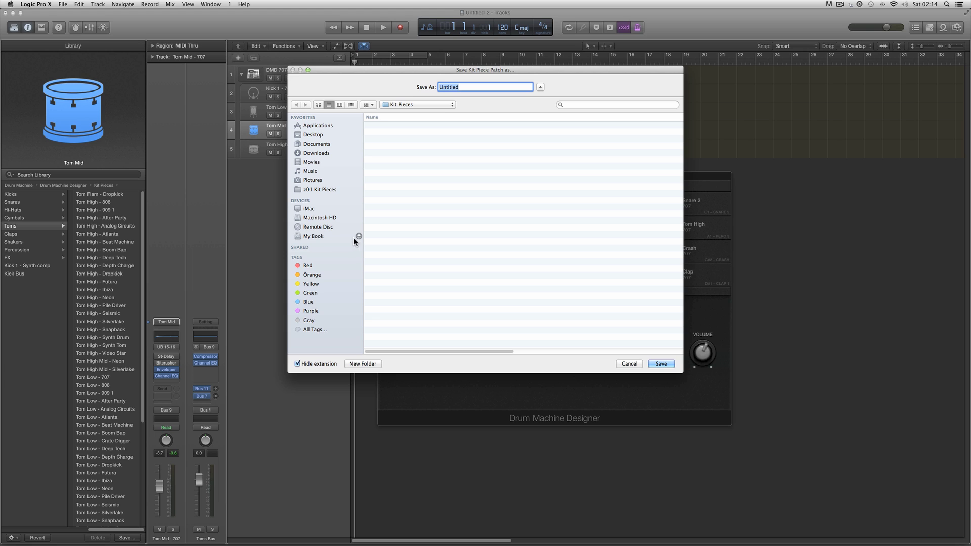
click(322, 189)
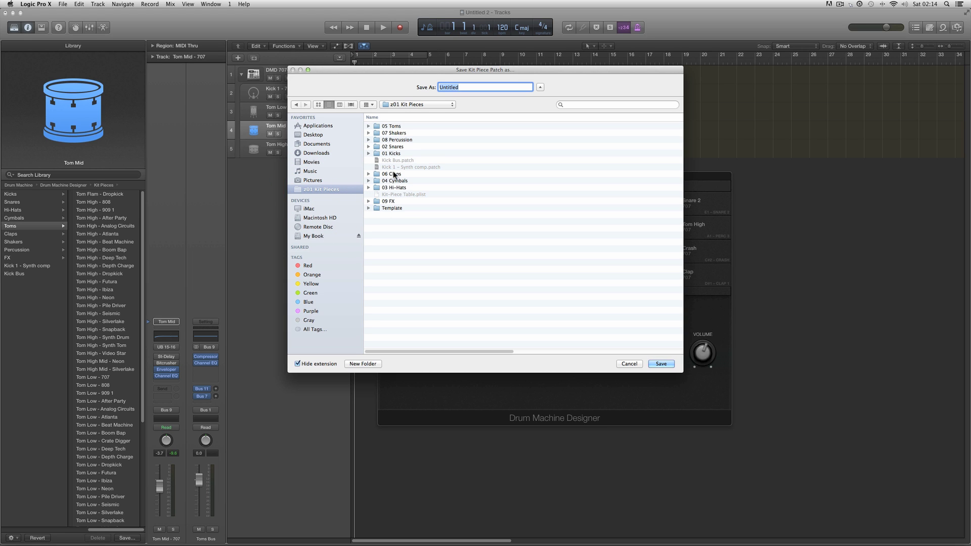
click(394, 127)
double_click(394, 127)
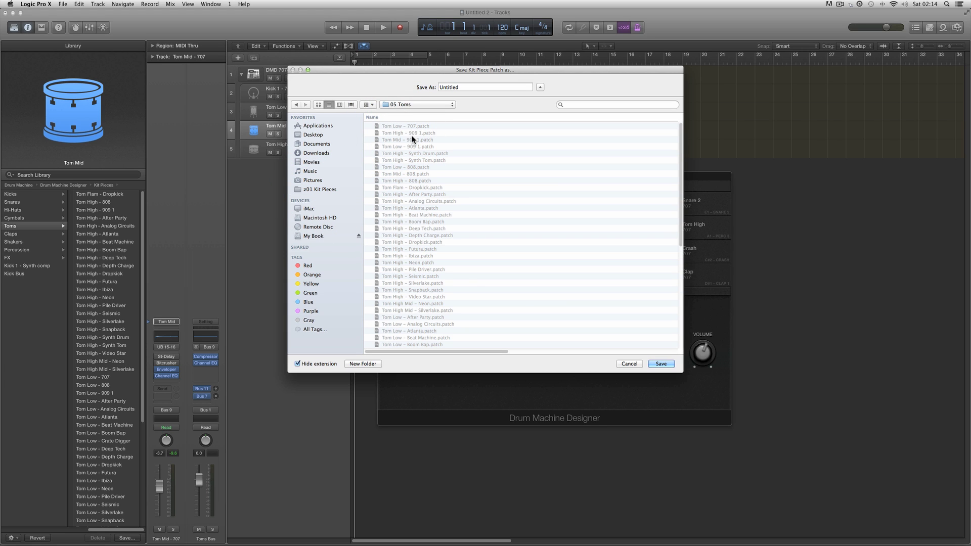
drag(372, 72, 403, 116)
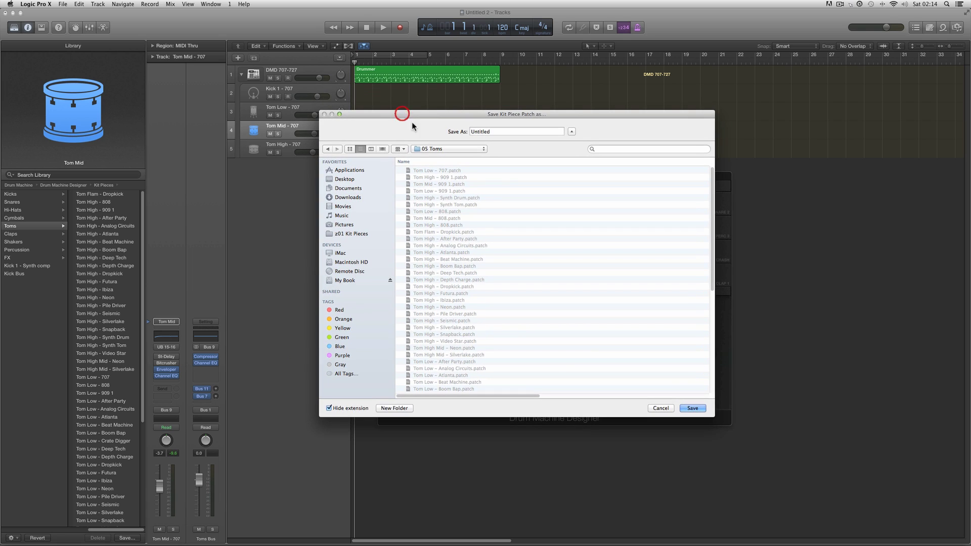
click(430, 218)
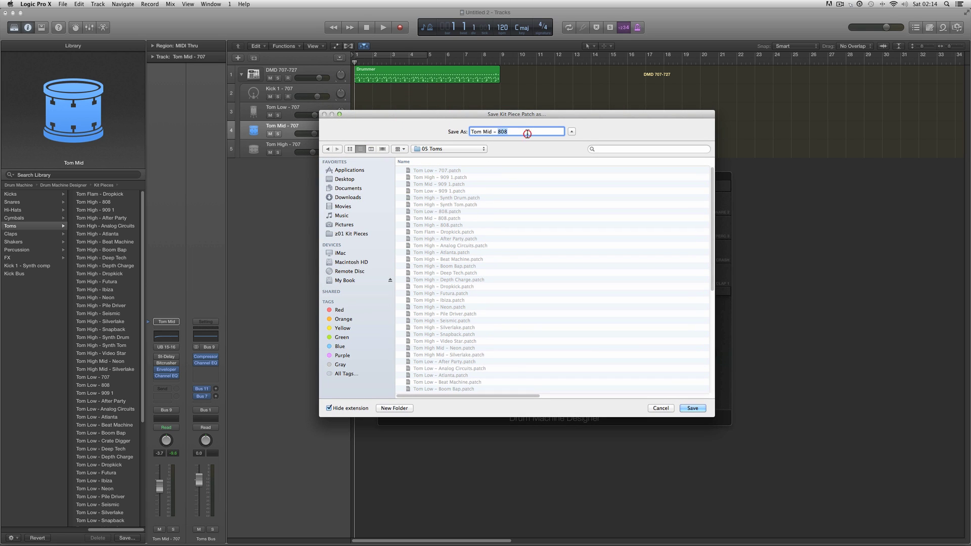
double_click(527, 133)
text(707)
click(692, 408)
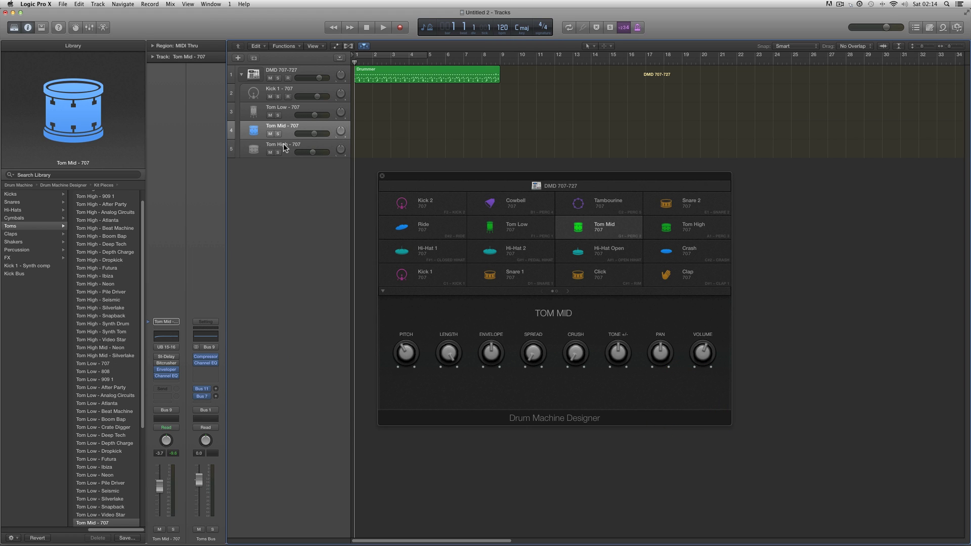
Step: Save the Tom High track's sound to z01 Kit Pieces > 05 Toms, renaming 'Tom High – 909 1' to 'Tom High – 707'
click(283, 146)
click(126, 537)
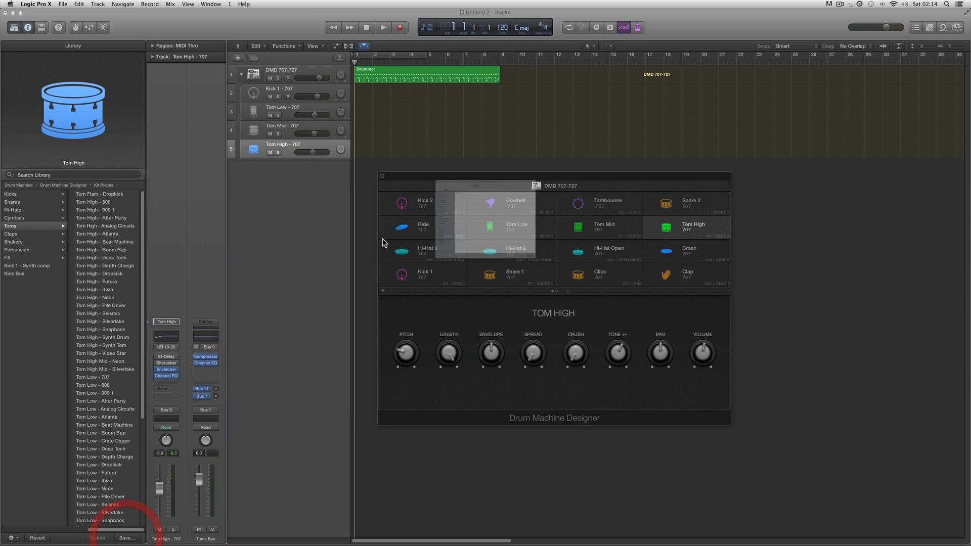
drag(395, 71, 417, 138)
click(335, 270)
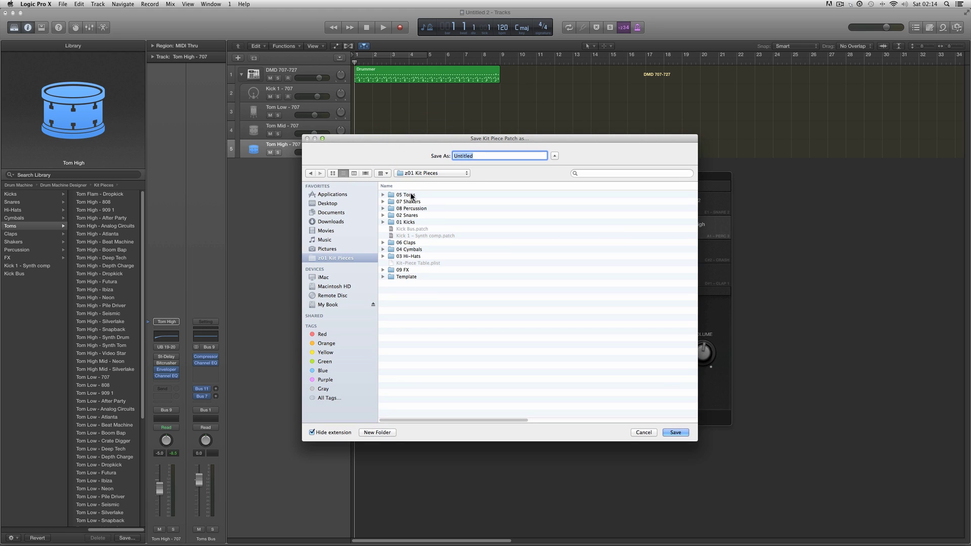
double_click(411, 195)
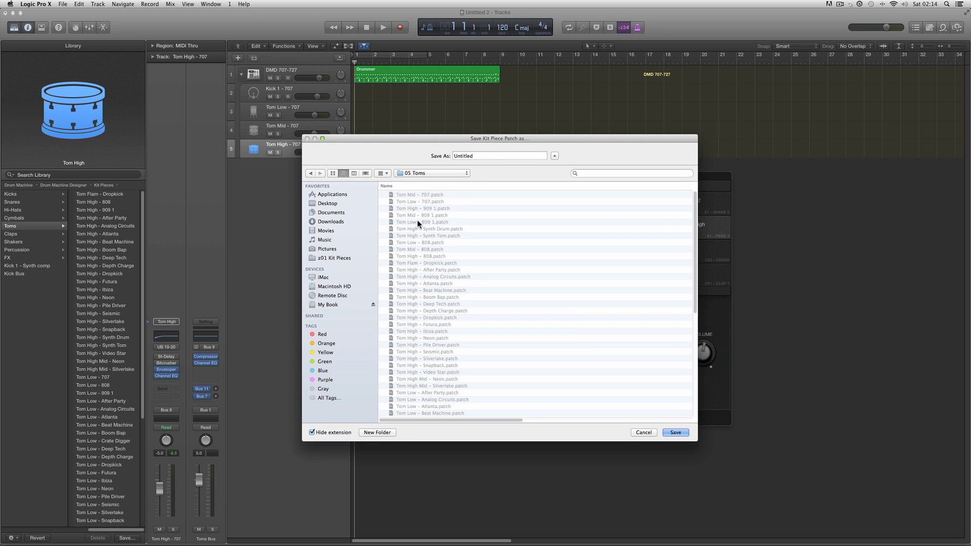
click(414, 208)
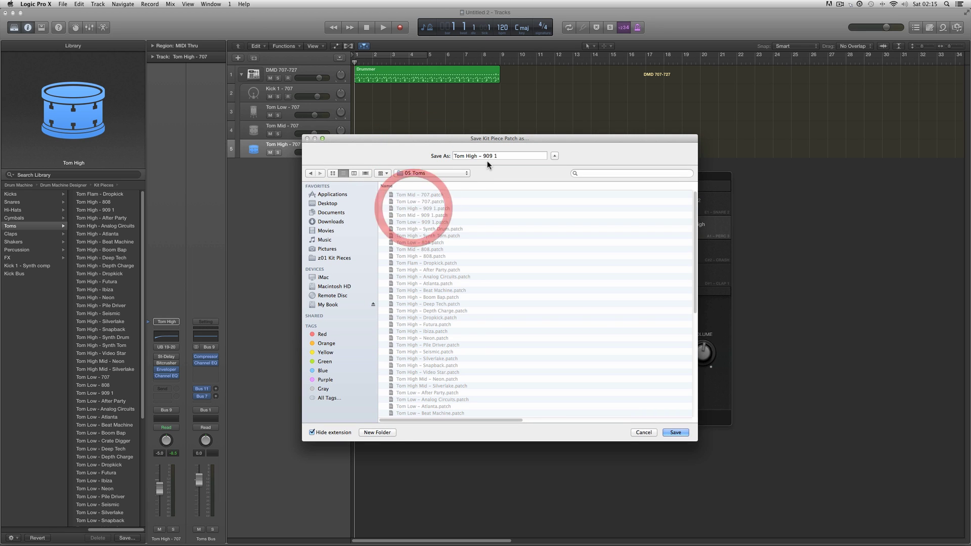
drag(482, 156, 505, 155)
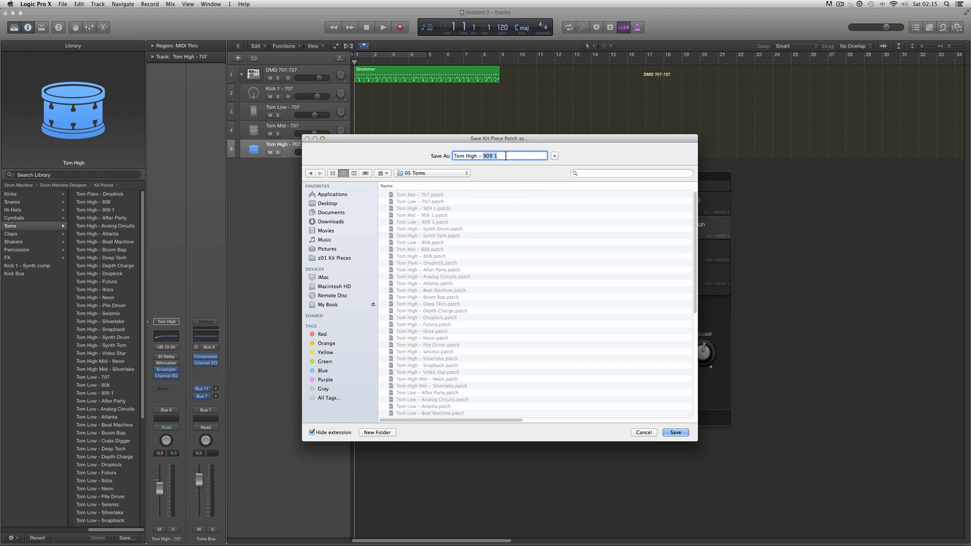
text(707)
click(675, 432)
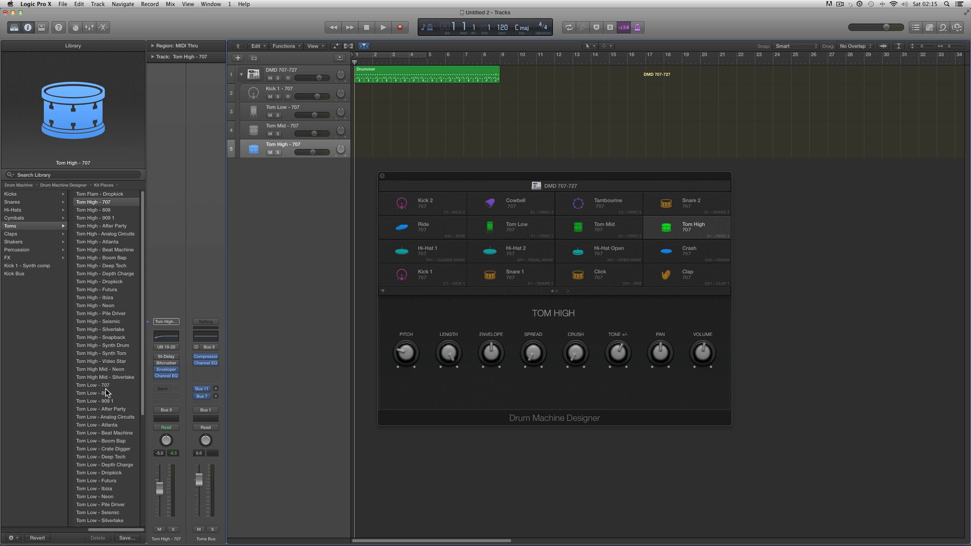
Step: Close the DMD 707-727 window, collapse its track stack, and load the After Party kit
click(381, 178)
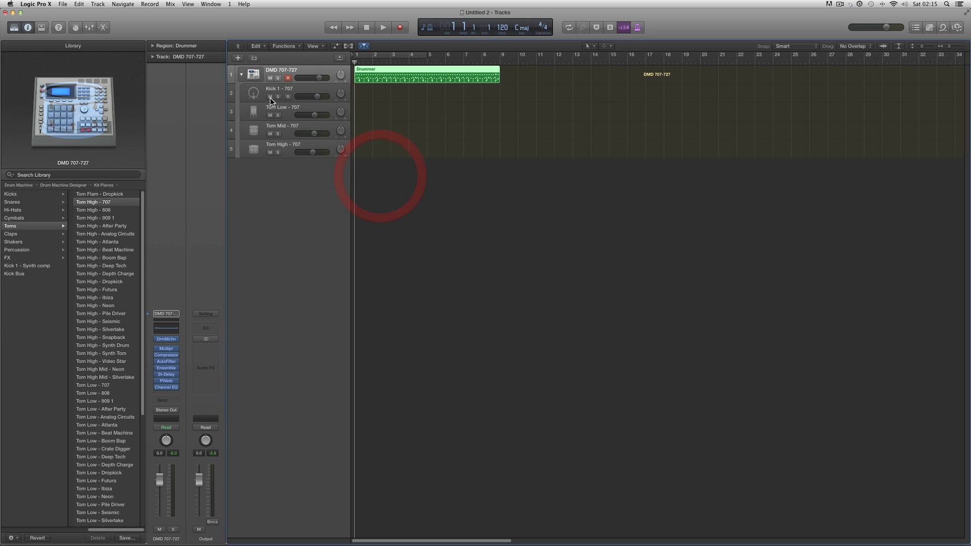
click(241, 75)
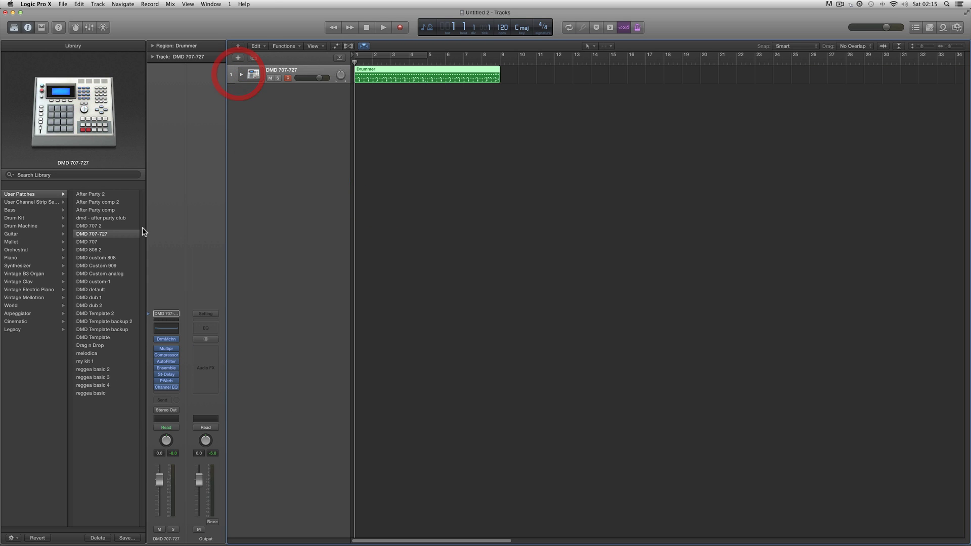
click(20, 225)
click(99, 194)
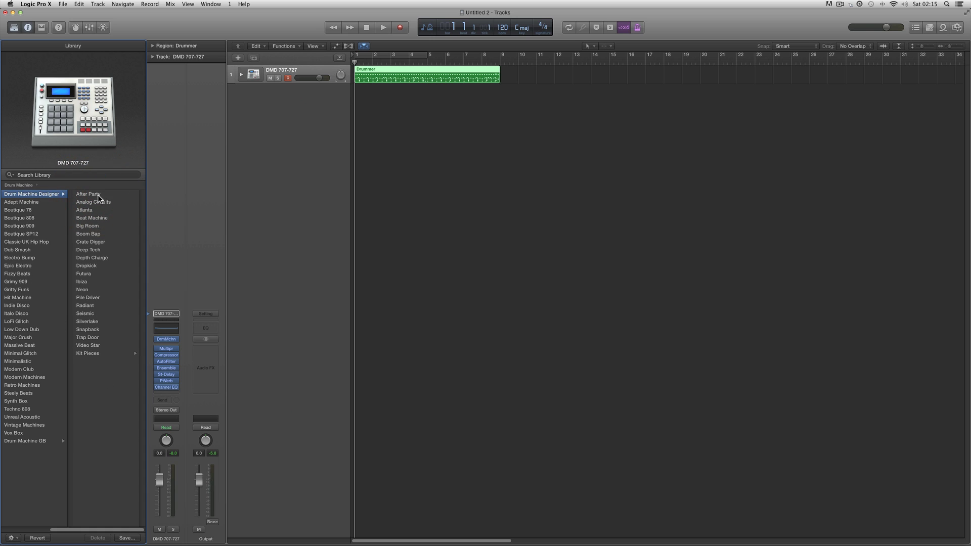
click(99, 194)
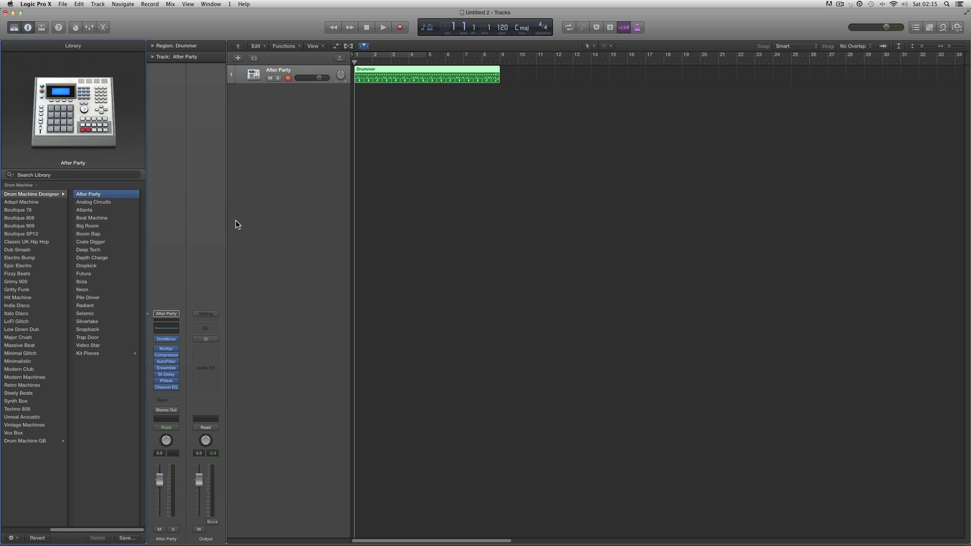
Step: Load Tom Low, Tom Mid and Tom High - 707 onto the matching After Party pads and audition them
click(165, 339)
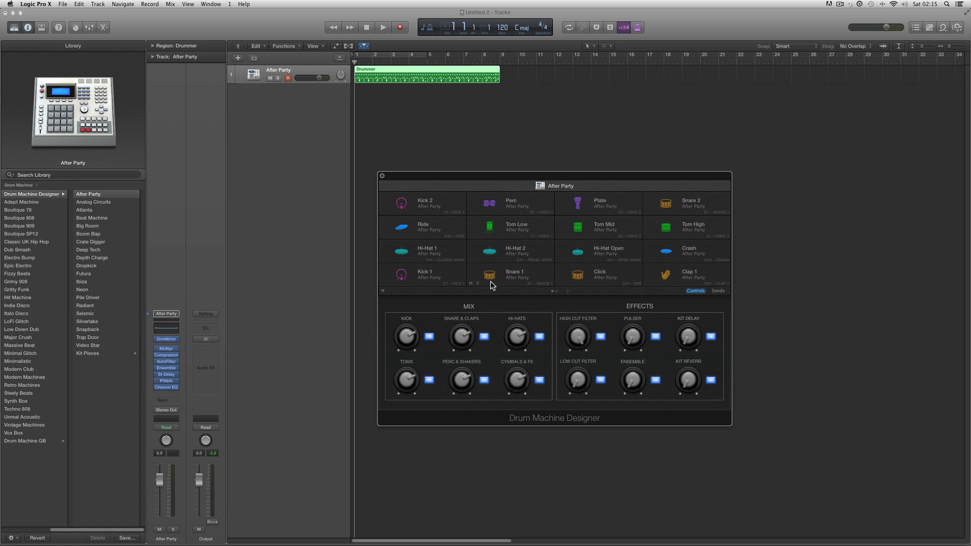
click(501, 227)
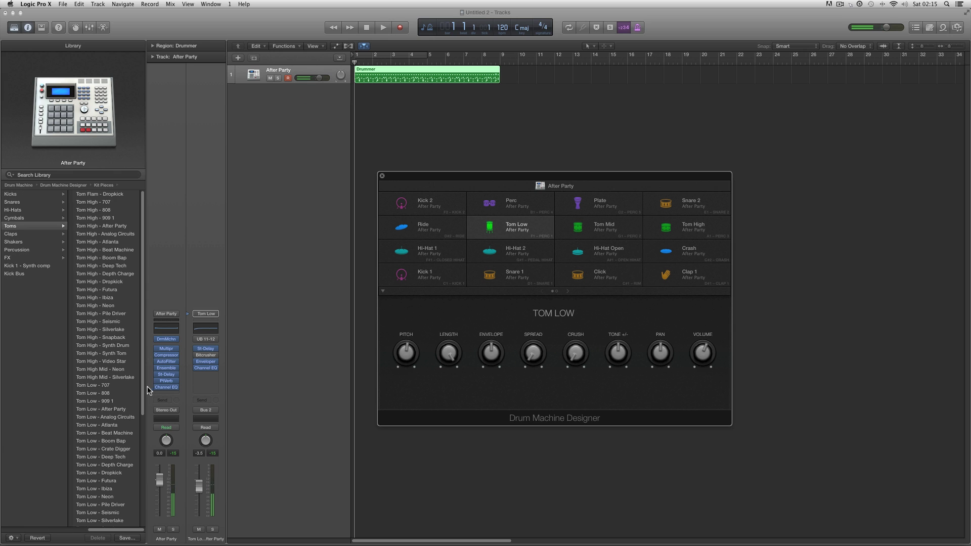
click(102, 384)
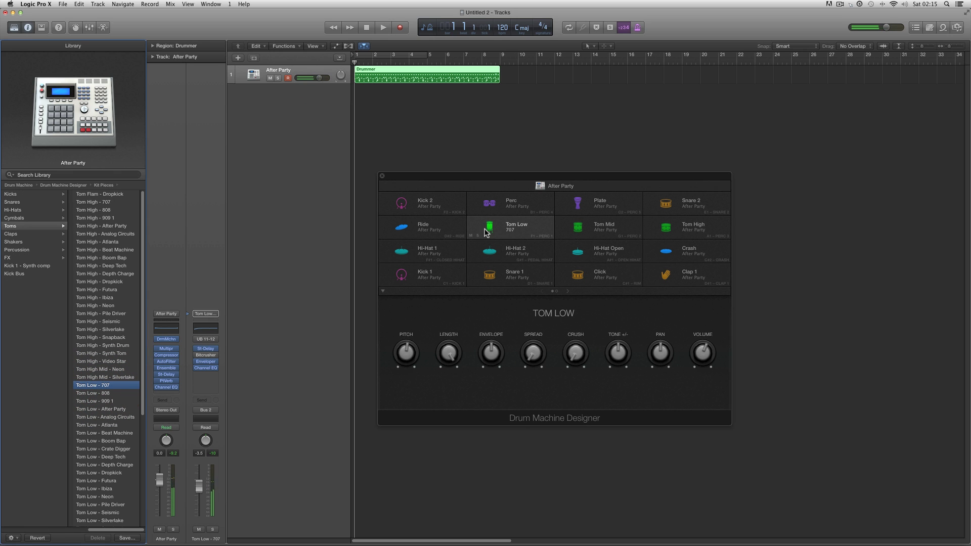
click(489, 227)
click(580, 228)
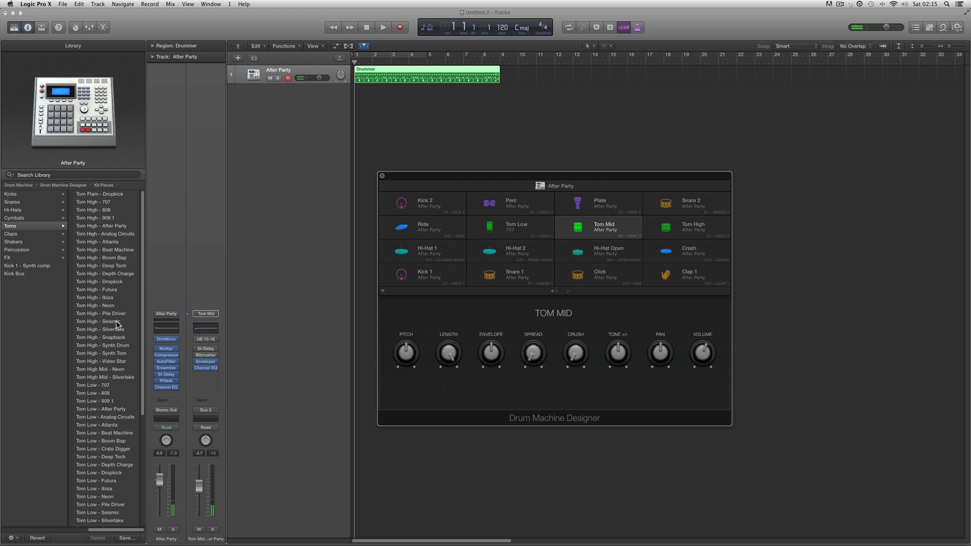
scroll(112, 295, down, 8)
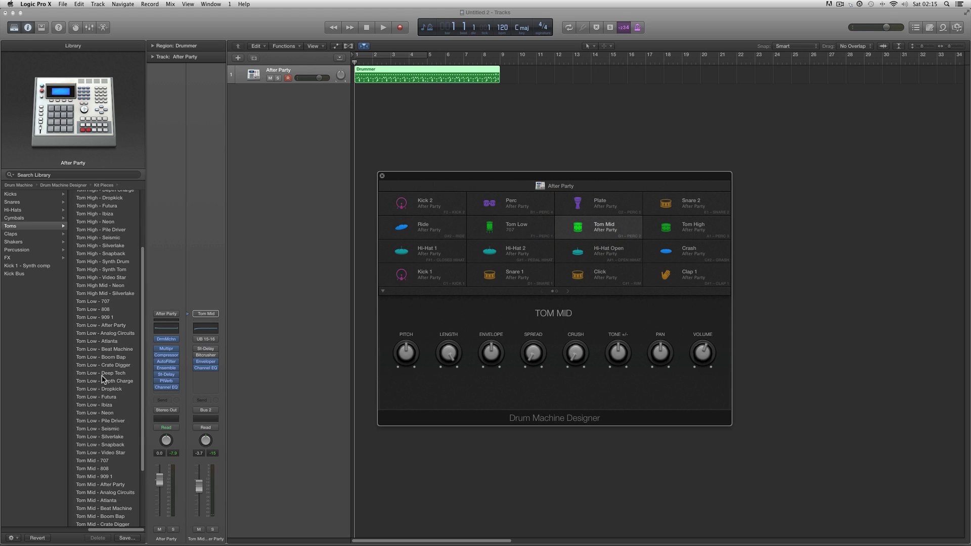
click(96, 387)
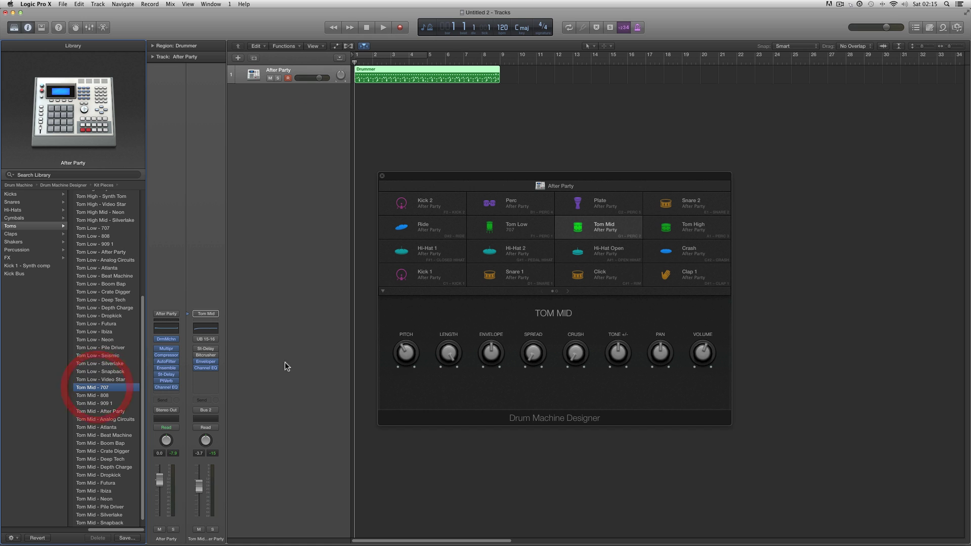
click(667, 227)
scroll(124, 290, up, 10)
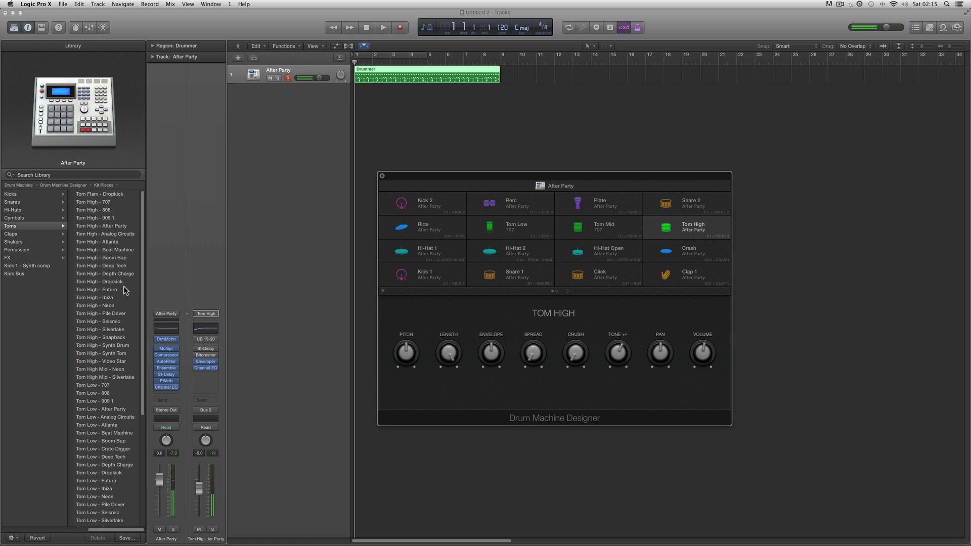
click(89, 203)
click(511, 227)
click(580, 226)
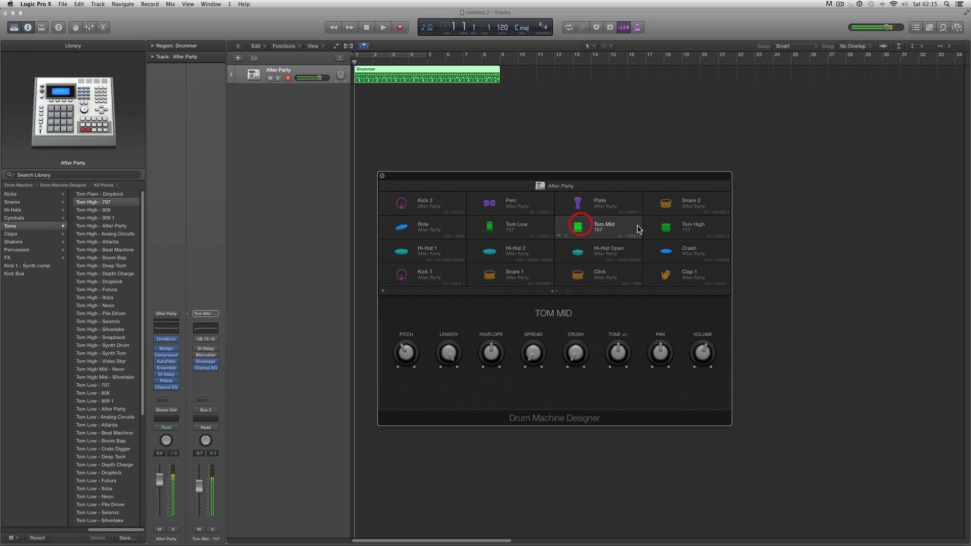
click(657, 227)
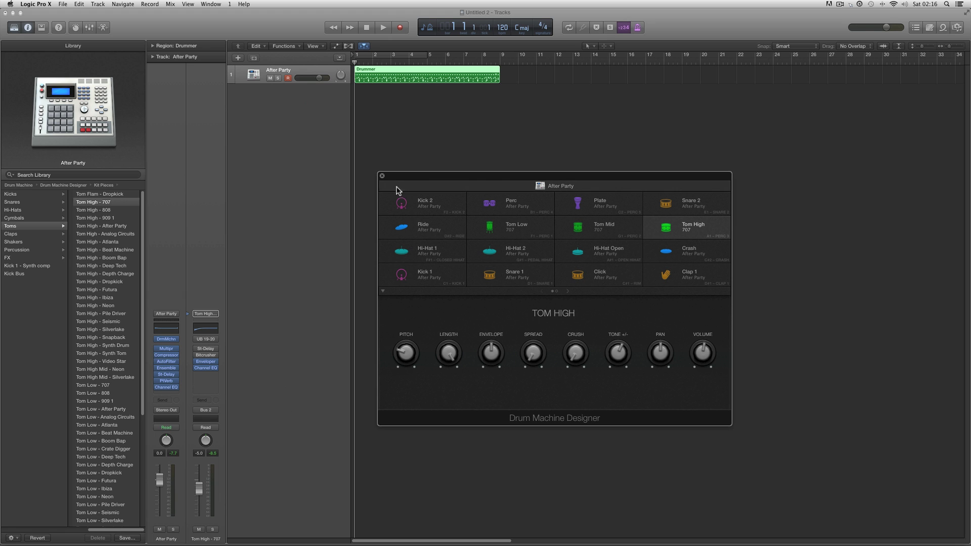
Step: Open the mixer, expand the After Party kit's channels, and select the Toms Bus strip and tom pads
click(92, 32)
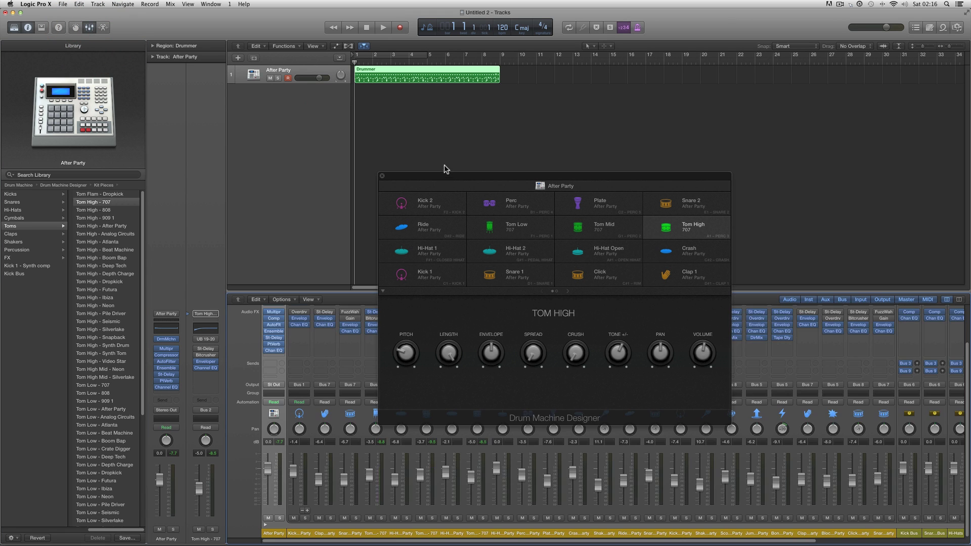
drag(448, 173, 470, 105)
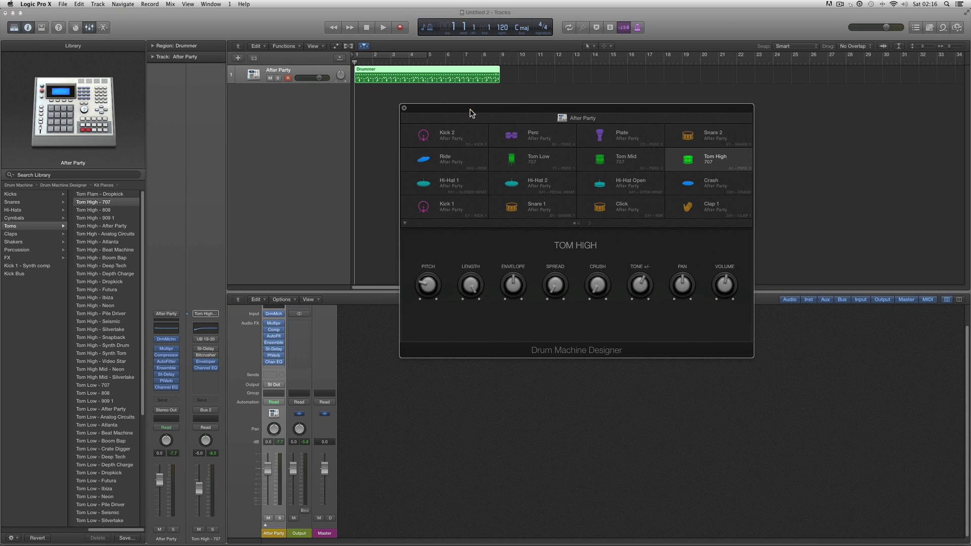
click(263, 527)
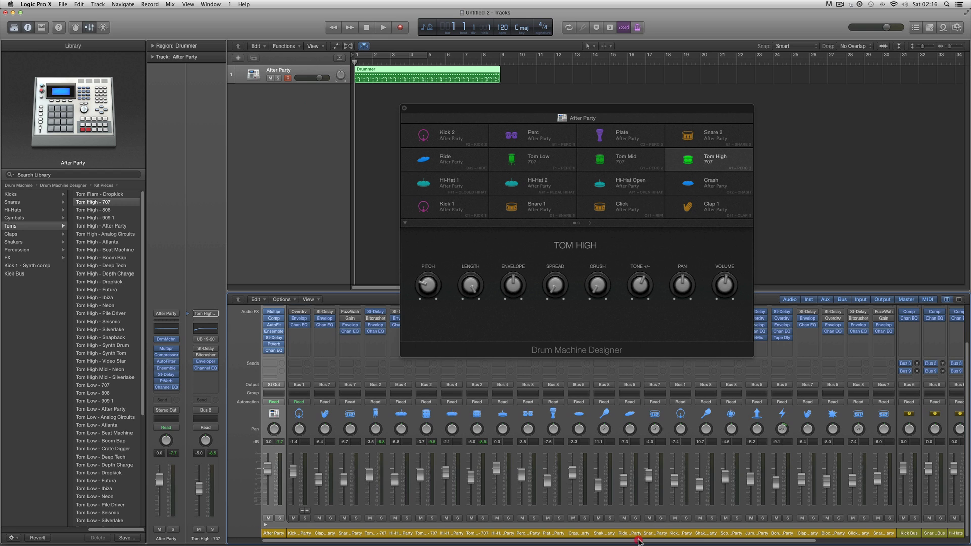
drag(638, 541, 780, 540)
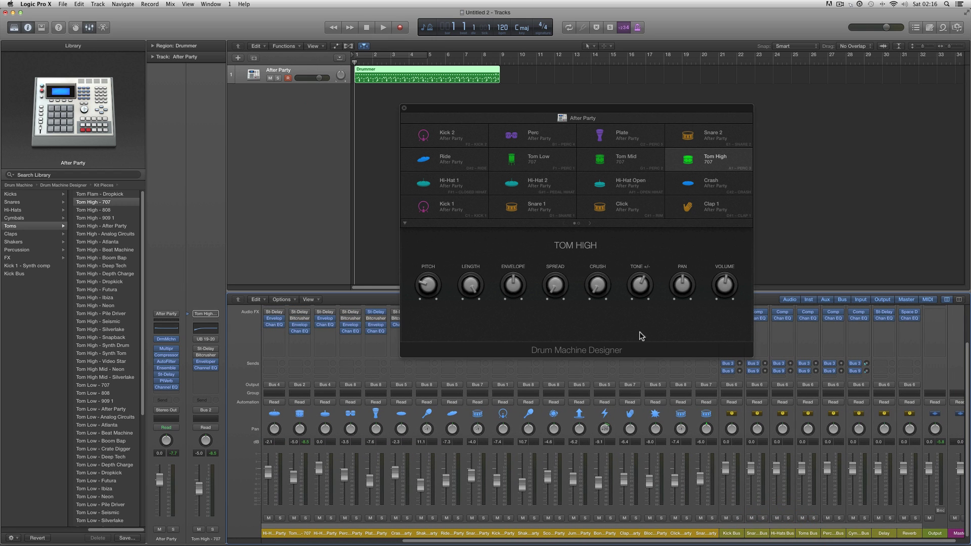
drag(512, 109, 514, 147)
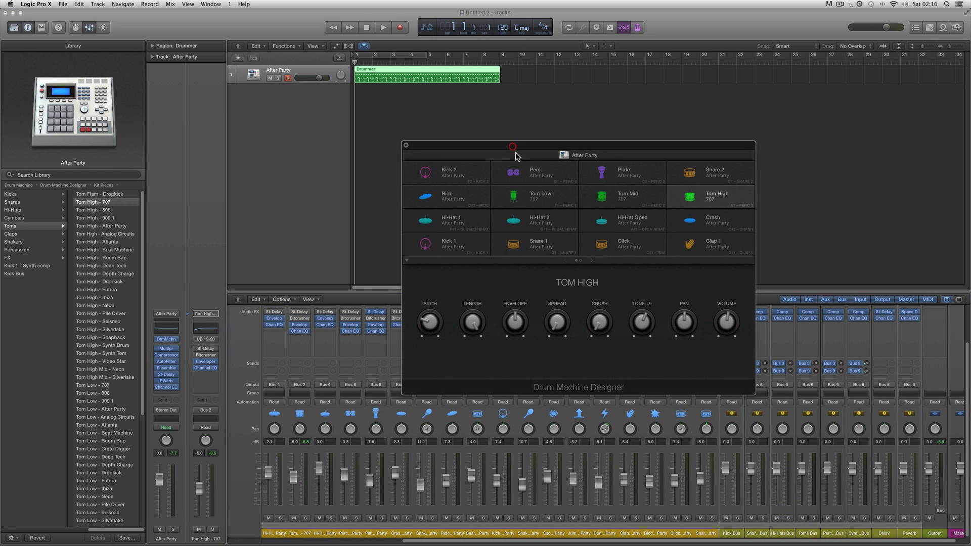
click(514, 195)
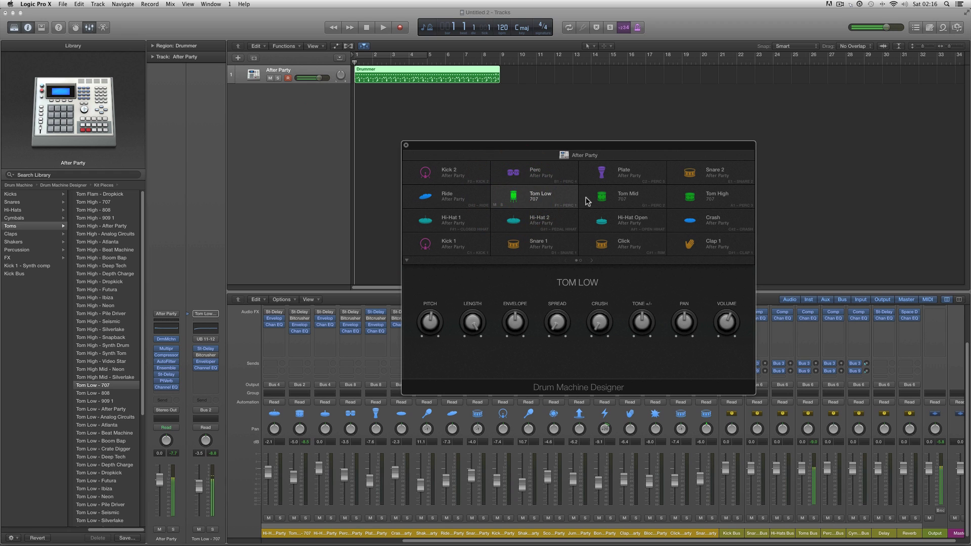
click(808, 534)
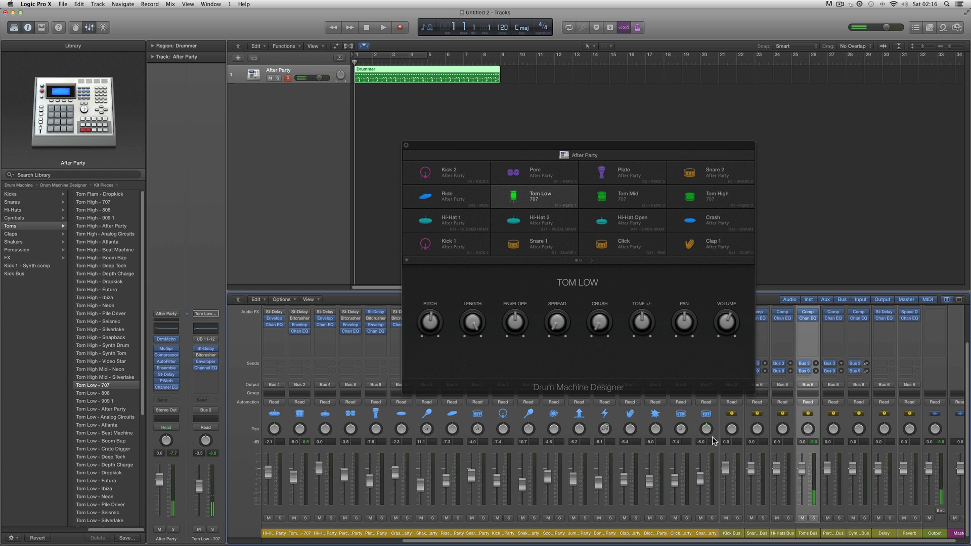
click(605, 201)
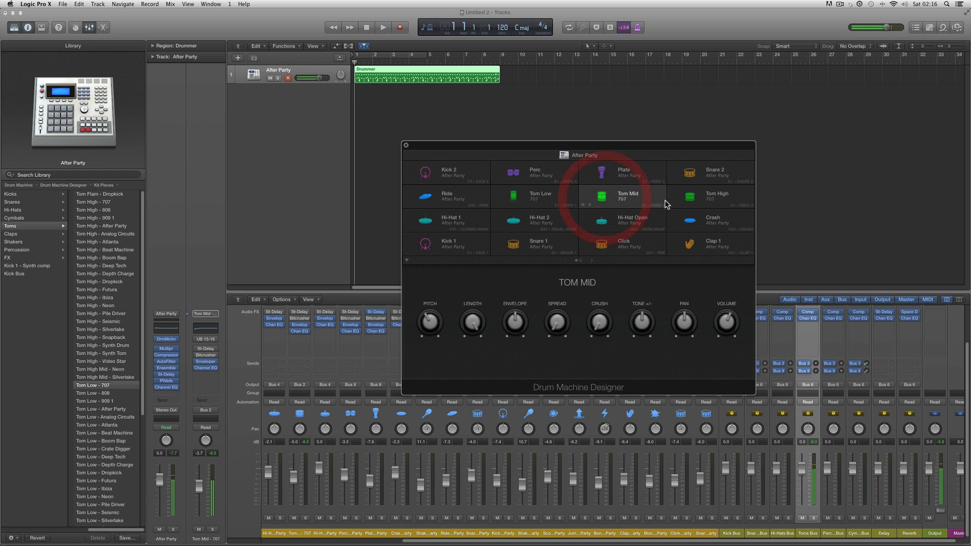
click(684, 202)
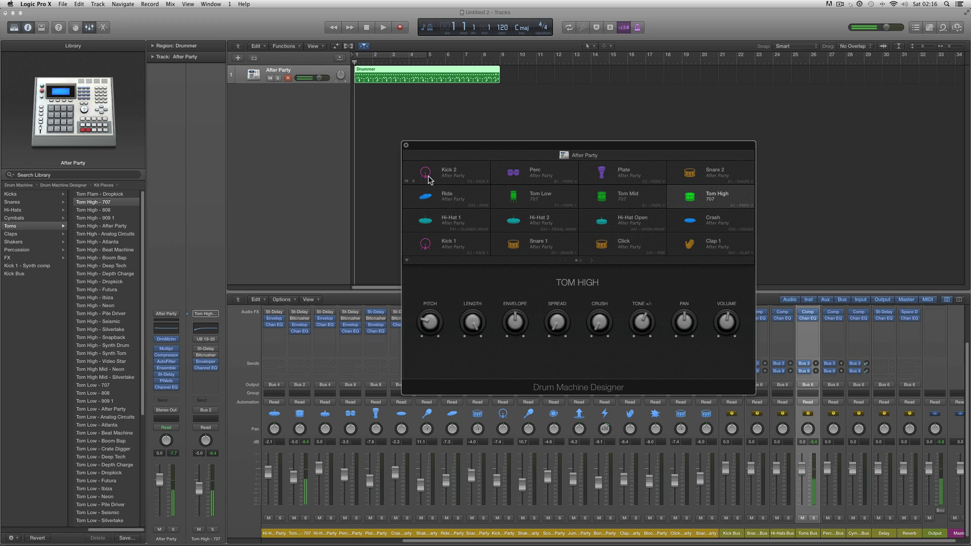